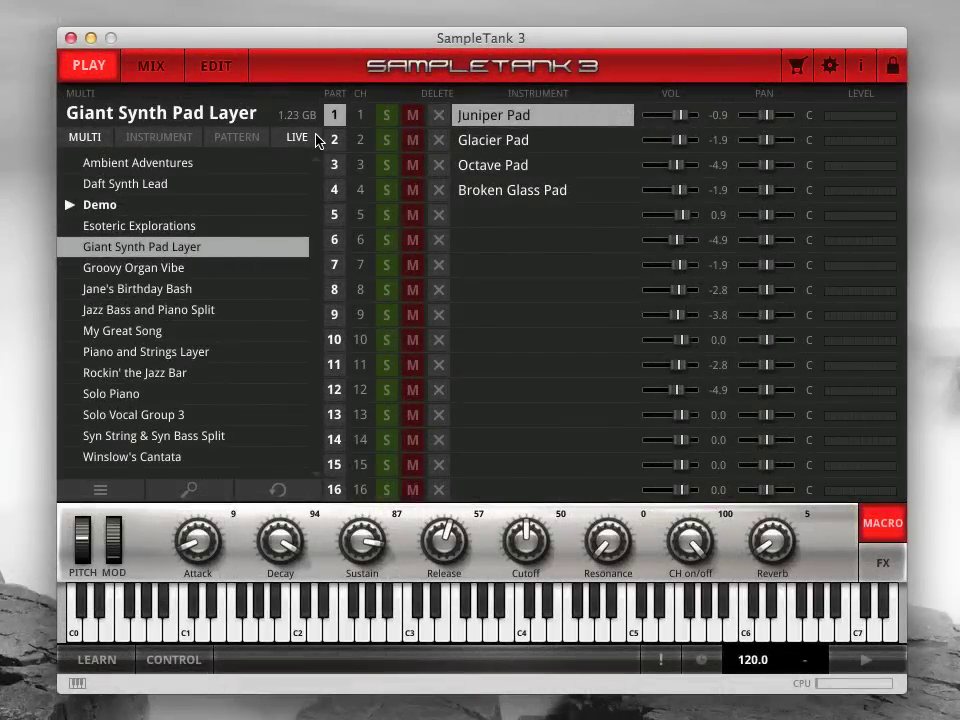
# - Show the Green Festival live set list with its songs and first song's multis
pyautogui.click(316, 139)
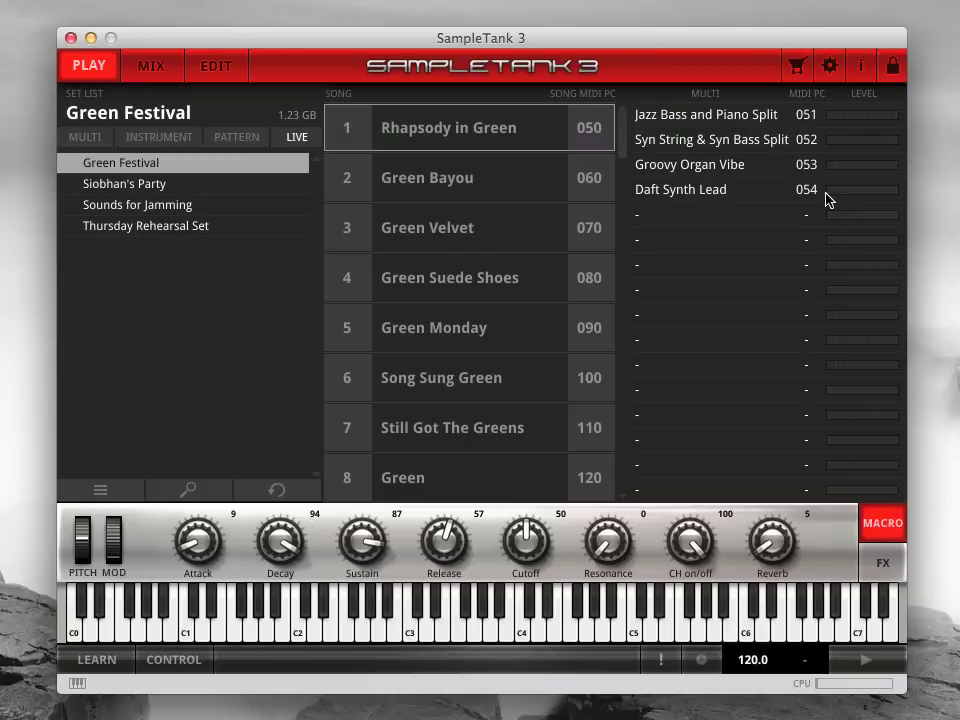
# - Return to the live set view and load the song Rhapsody in Green
pyautogui.click(64, 138)
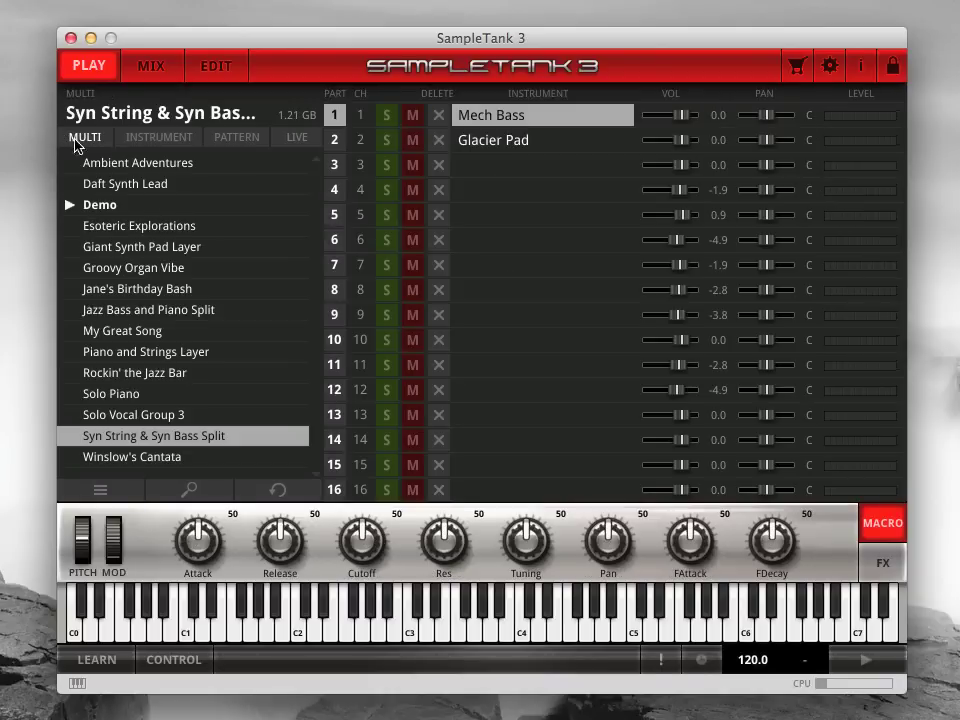
pyautogui.click(280, 138)
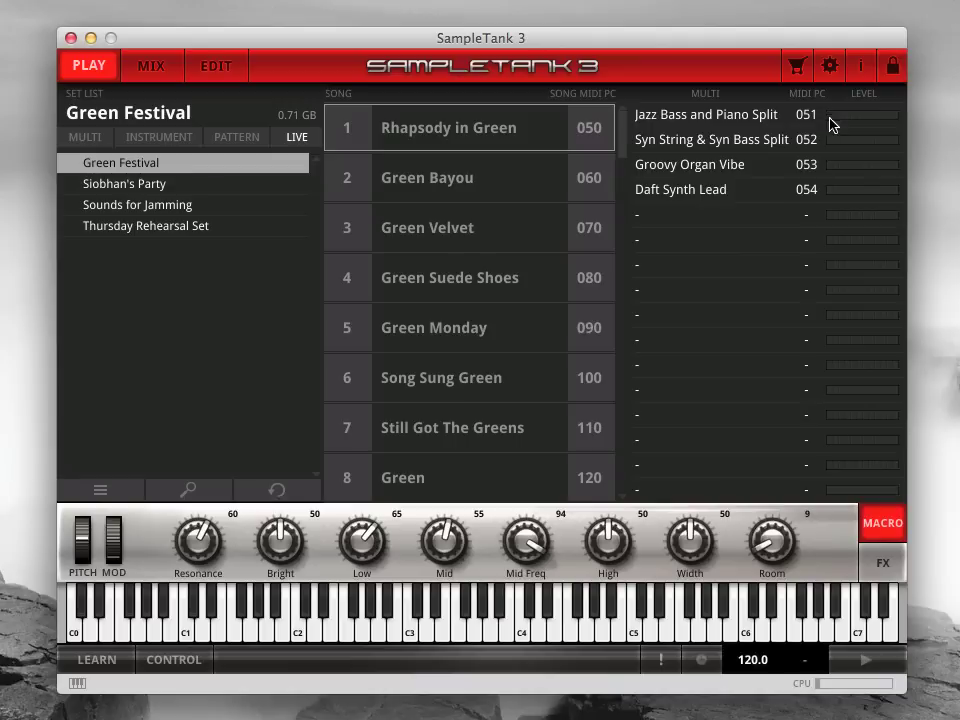
pyautogui.click(336, 147)
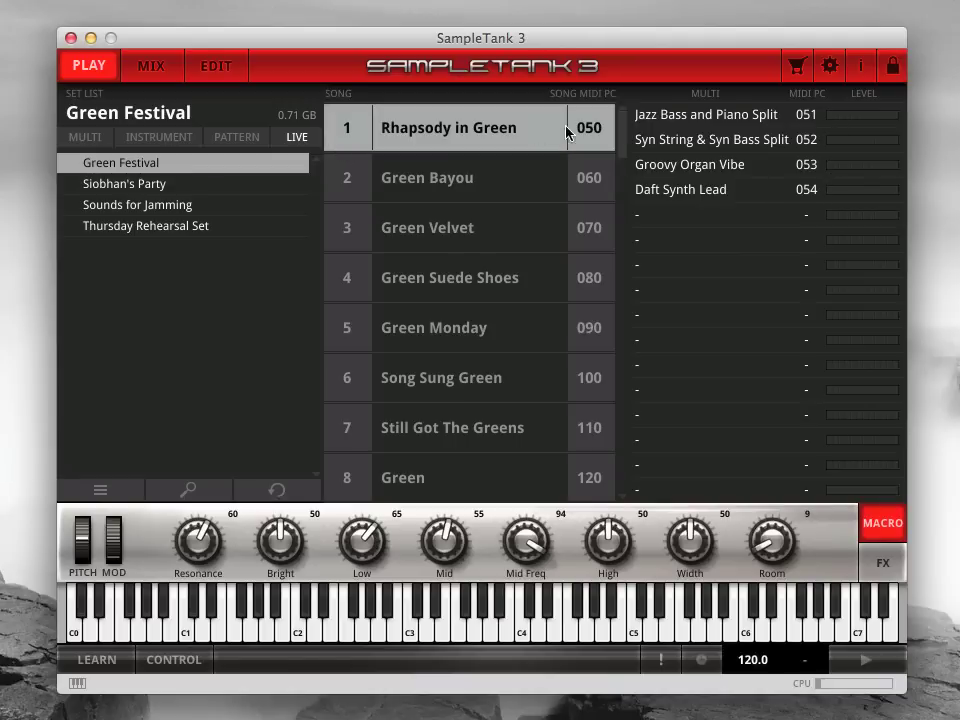
# - Audition Jazz Bass and Piano Split, Syn String & Syn Bass Split, Groovy Organ Vibe, then Daft Synth Lead
pyautogui.click(826, 116)
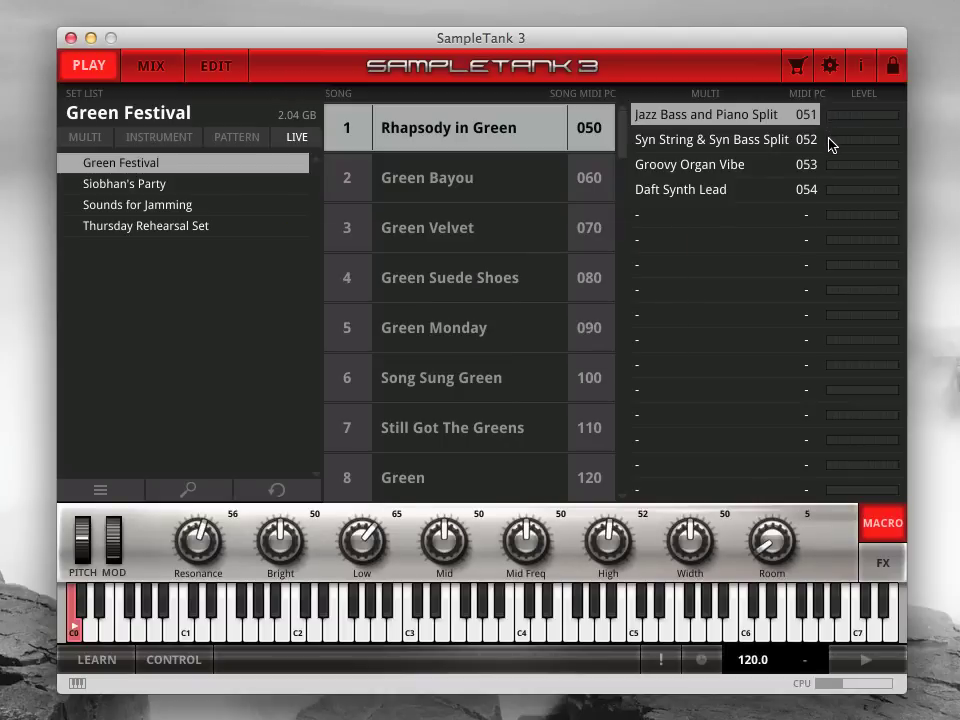
pyautogui.click(830, 145)
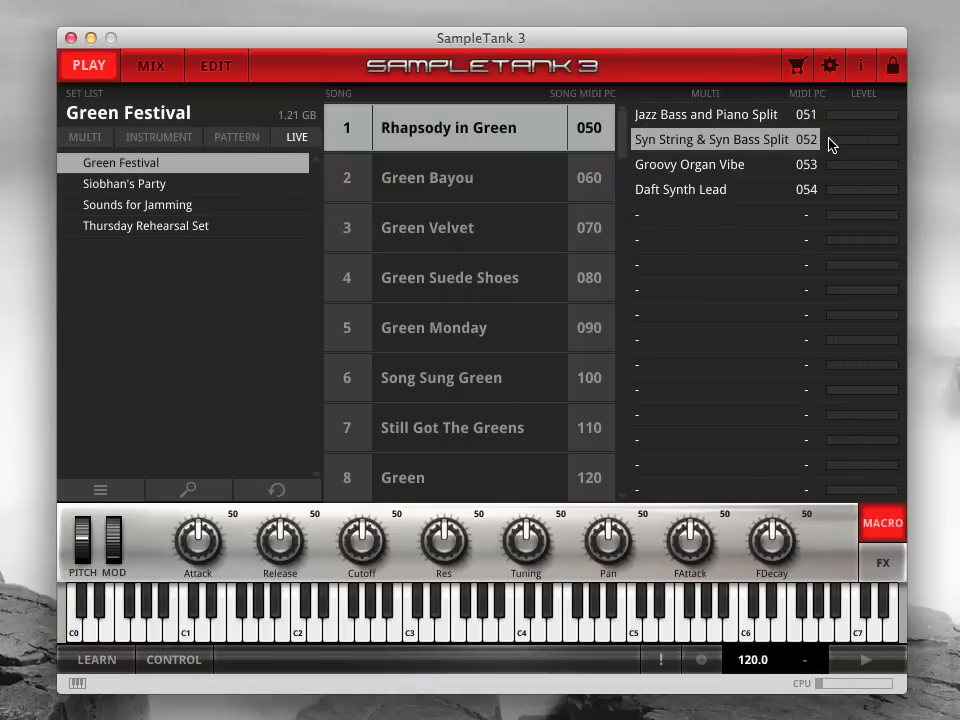
pyautogui.click(826, 168)
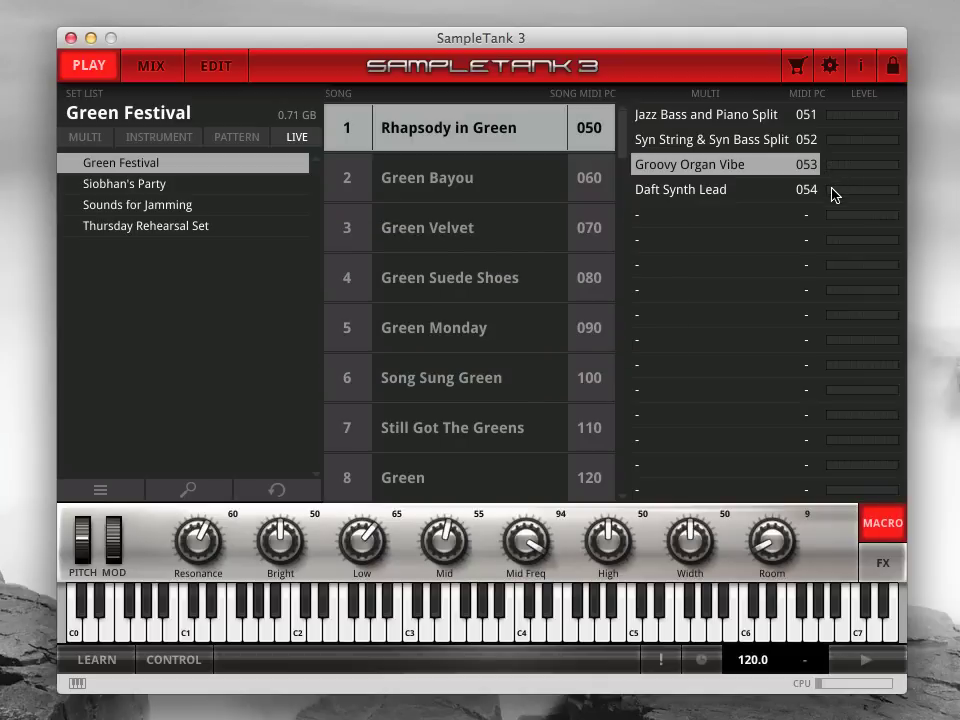
pyautogui.click(833, 192)
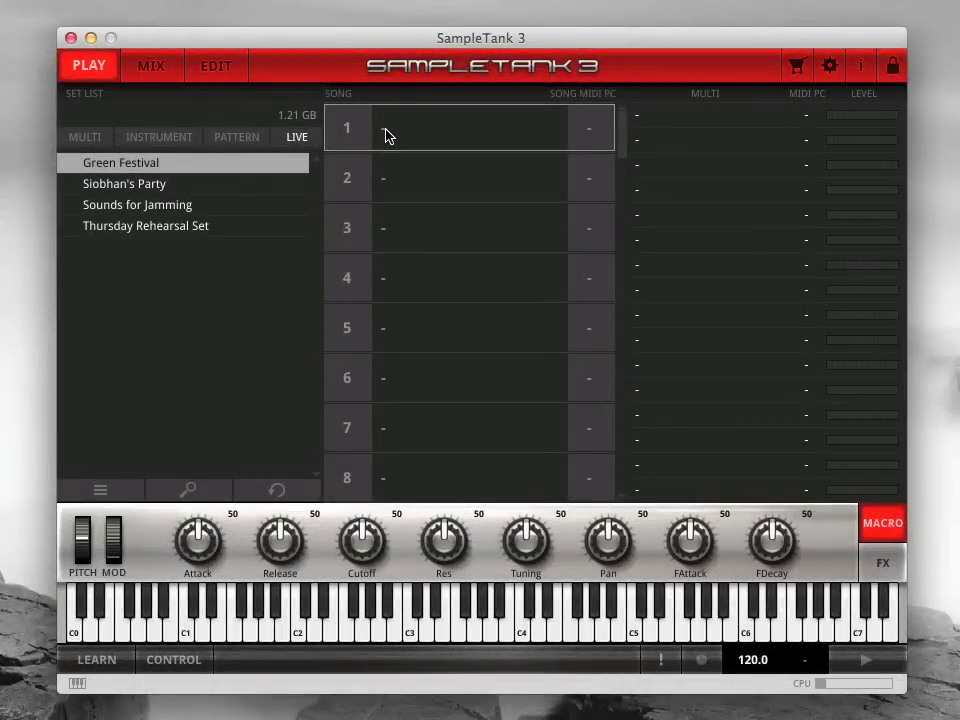
# - Name song 1 'Song for Pablo' and give it program change 001
pyautogui.write('Song for Pablo')
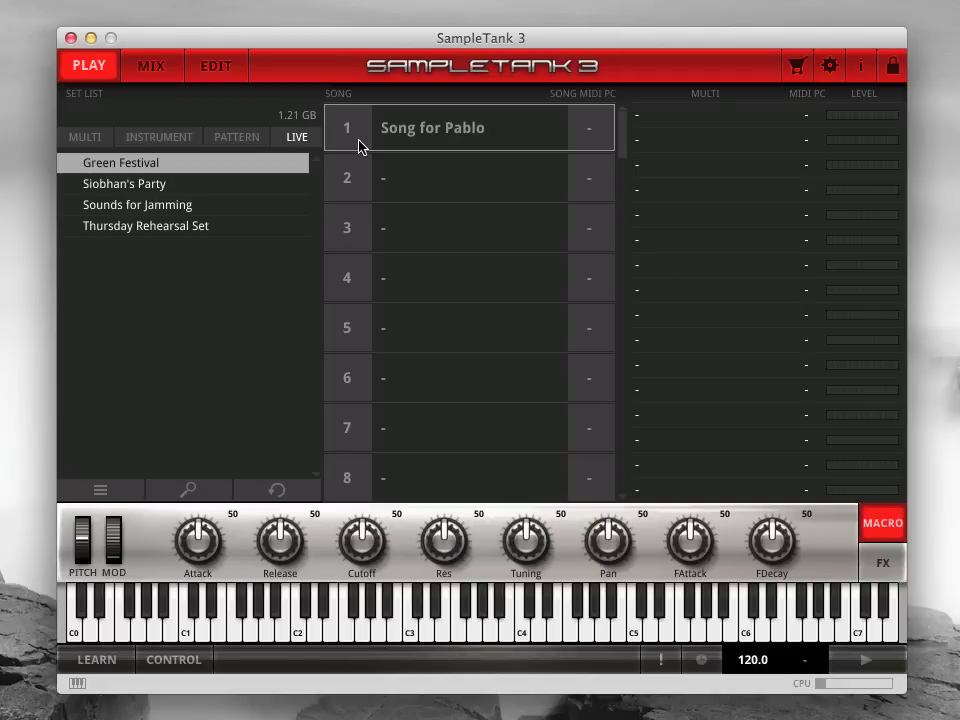
pyautogui.click(594, 133)
# - Assign Piano and Strings Layer to the first multi slot with program change 002
pyautogui.click(788, 119)
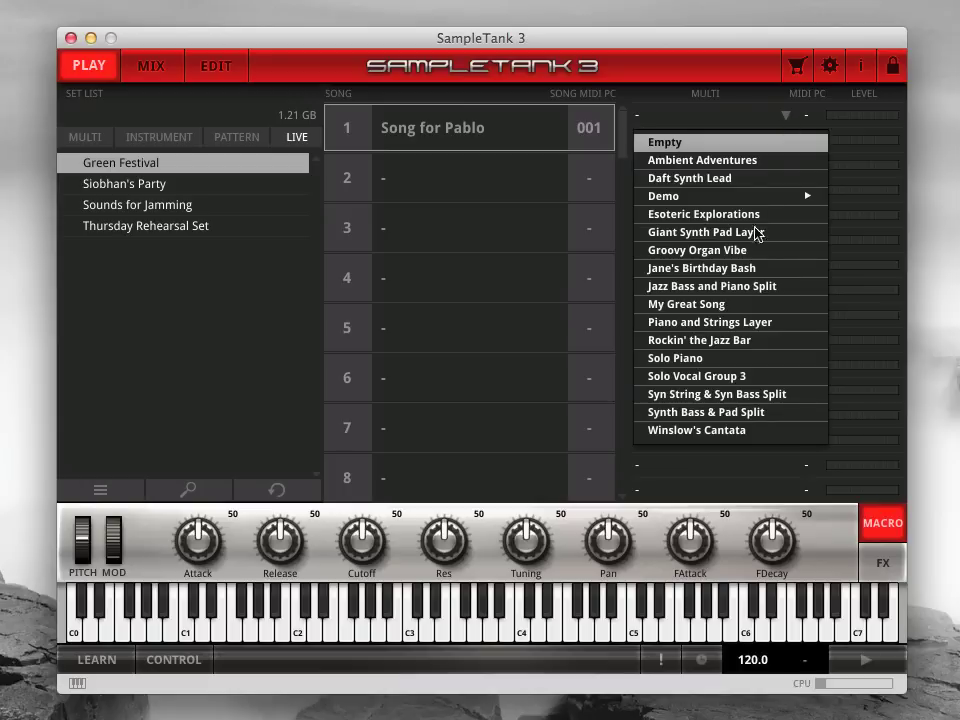
pyautogui.click(736, 322)
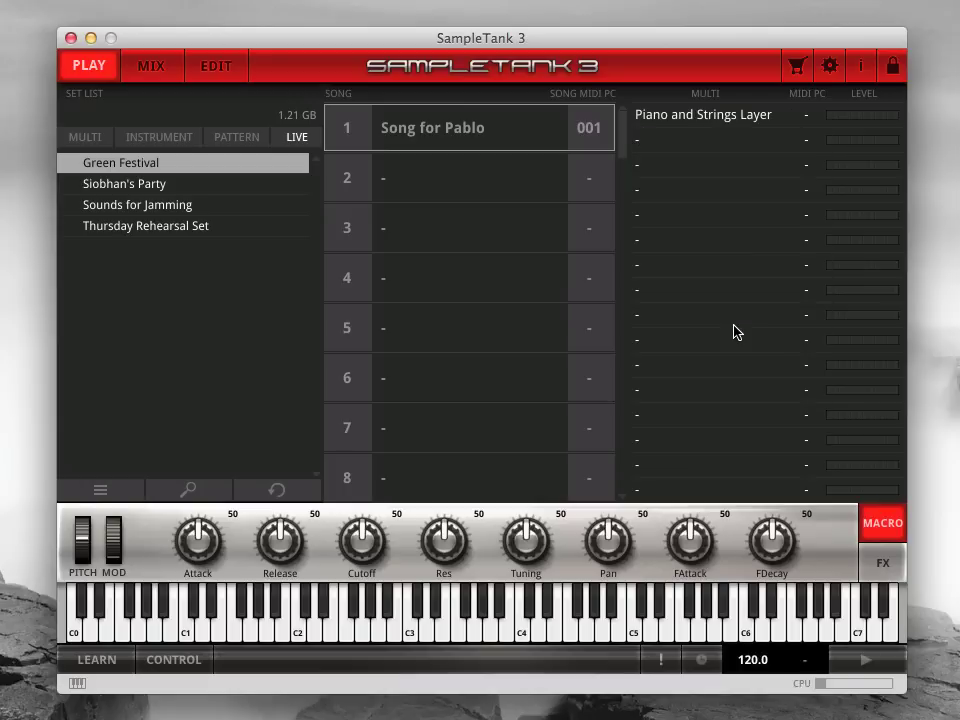
pyautogui.click(808, 118)
pyautogui.write('2')
pyautogui.press('Return')
# - Assign Synth Bass & Pad Split to the second slot with program change 003
pyautogui.click(786, 143)
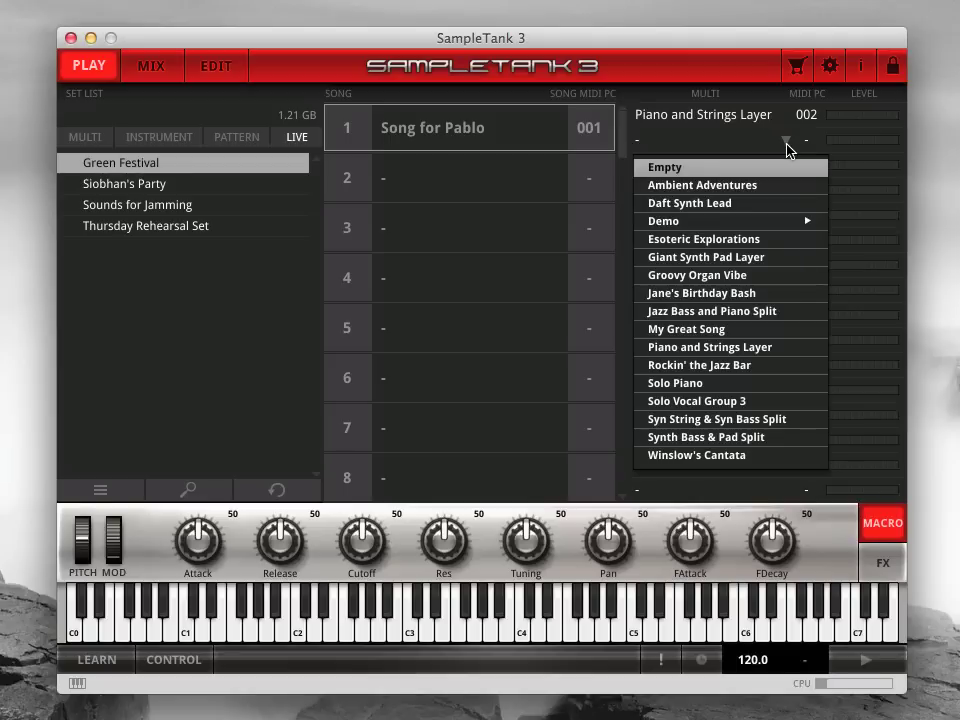
pyautogui.click(786, 443)
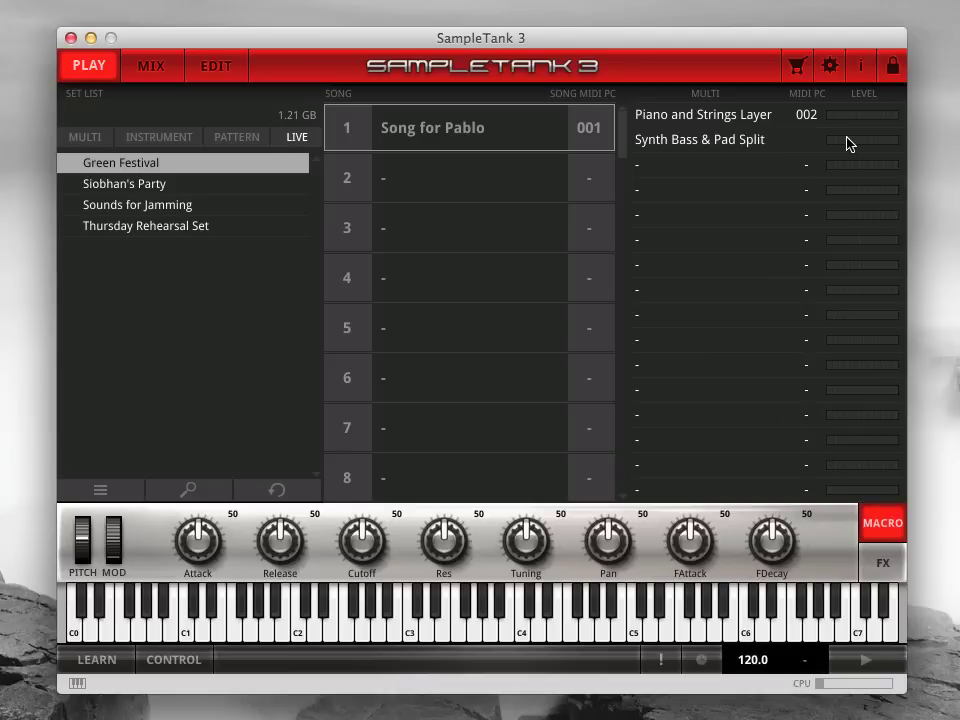
pyautogui.press('Return')
# - Assign Giant Synth Pad Layer to the third slot with program change 004
pyautogui.click(787, 167)
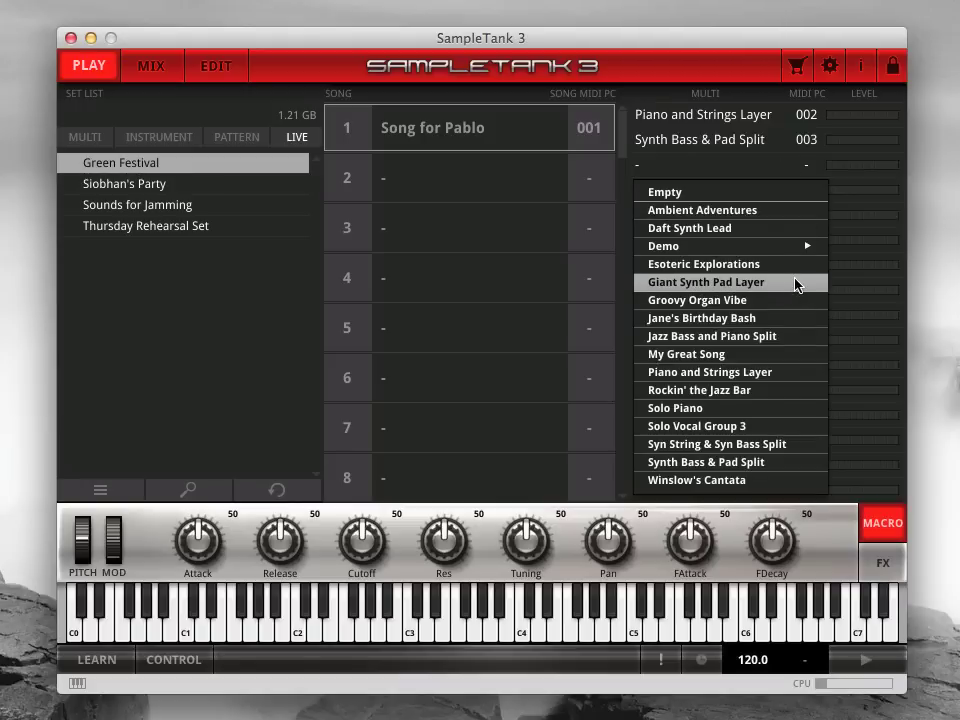
pyautogui.click(797, 286)
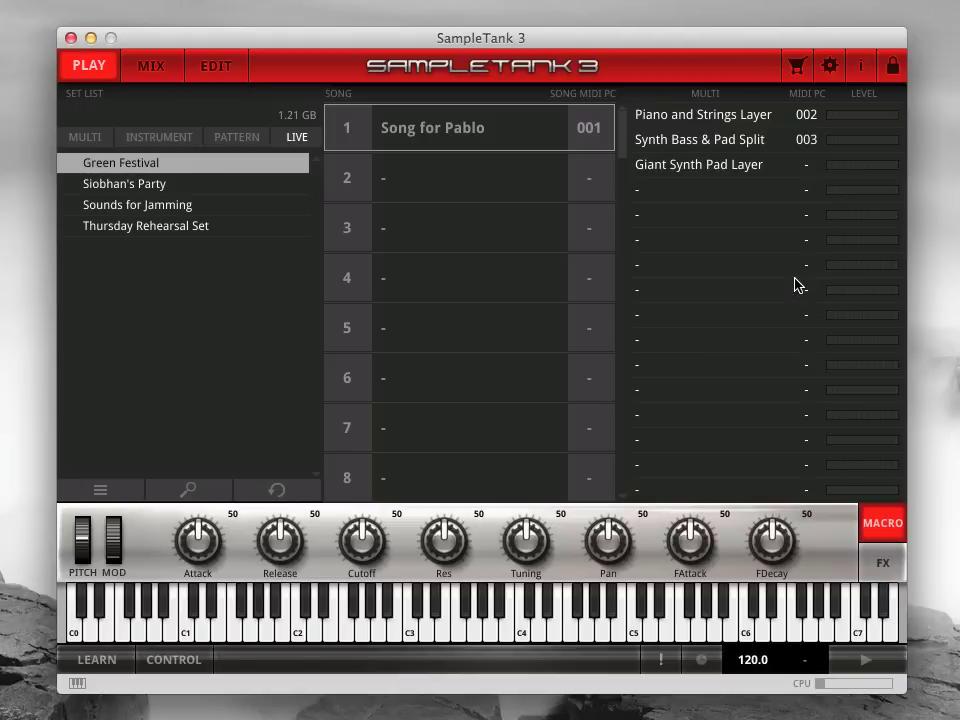
pyautogui.click(822, 170)
pyautogui.write('4')
pyautogui.press('Return')
# - Name song slot 2 'Electronic Anthem' and set its program change to 005
pyautogui.click(387, 186)
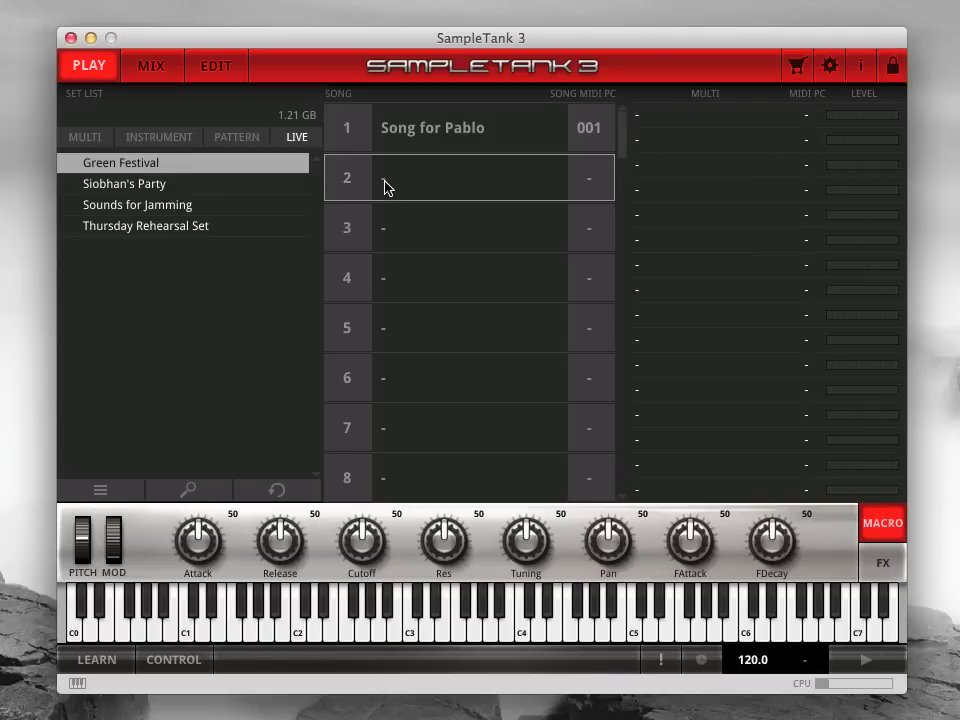
pyautogui.write('Electronic Anthem')
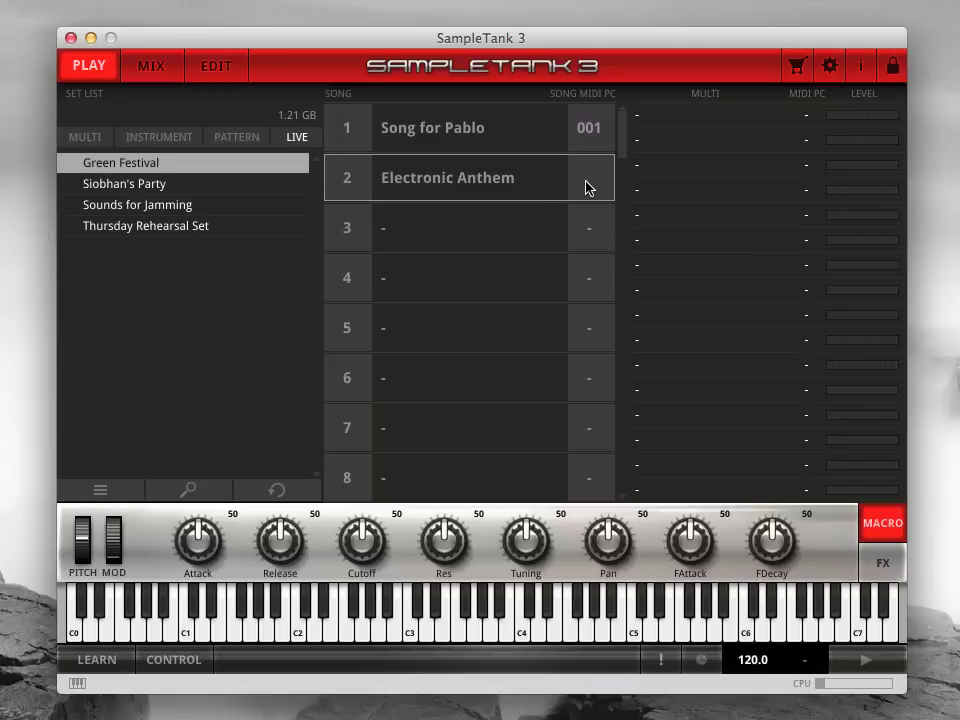
pyautogui.moveTo(586, 188); pyautogui.dragTo(586, 188)
# - Assign Ambient Adventures to Electronic Anthem's first multi slot with program change 006
pyautogui.click(788, 118)
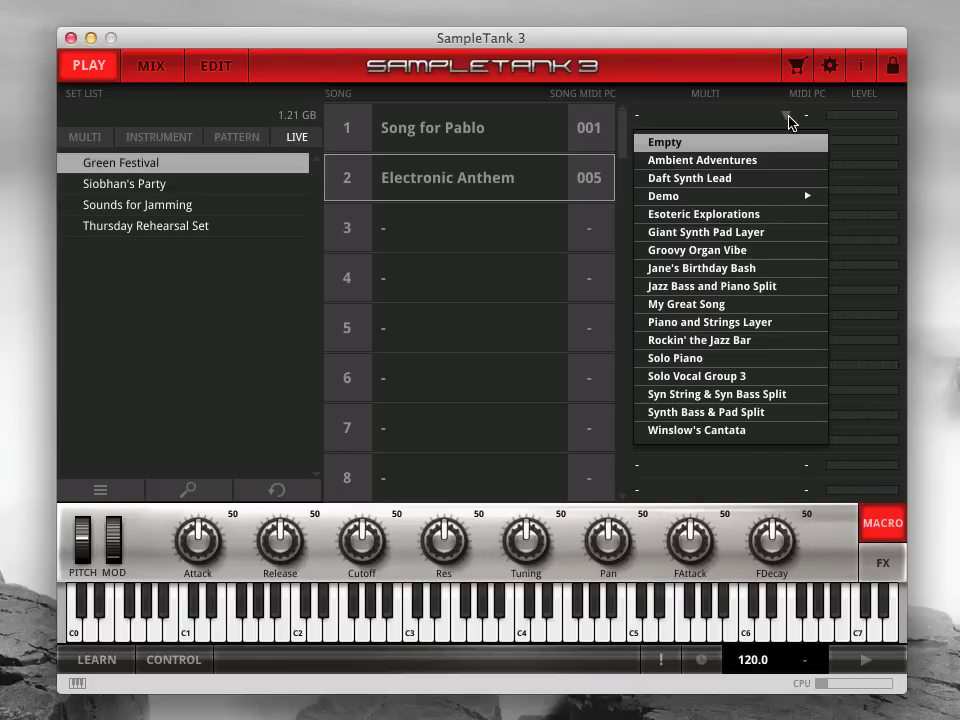
pyautogui.click(755, 160)
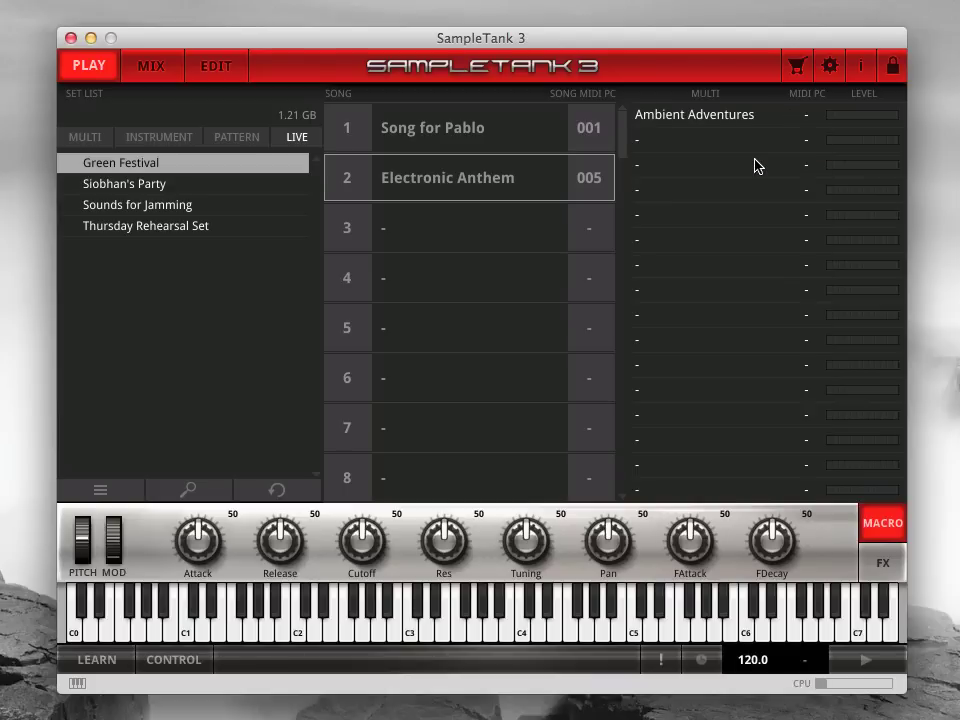
pyautogui.click(808, 122)
# - Assign Giant Synth Pad Layer to the second slot with program change 007
pyautogui.click(786, 143)
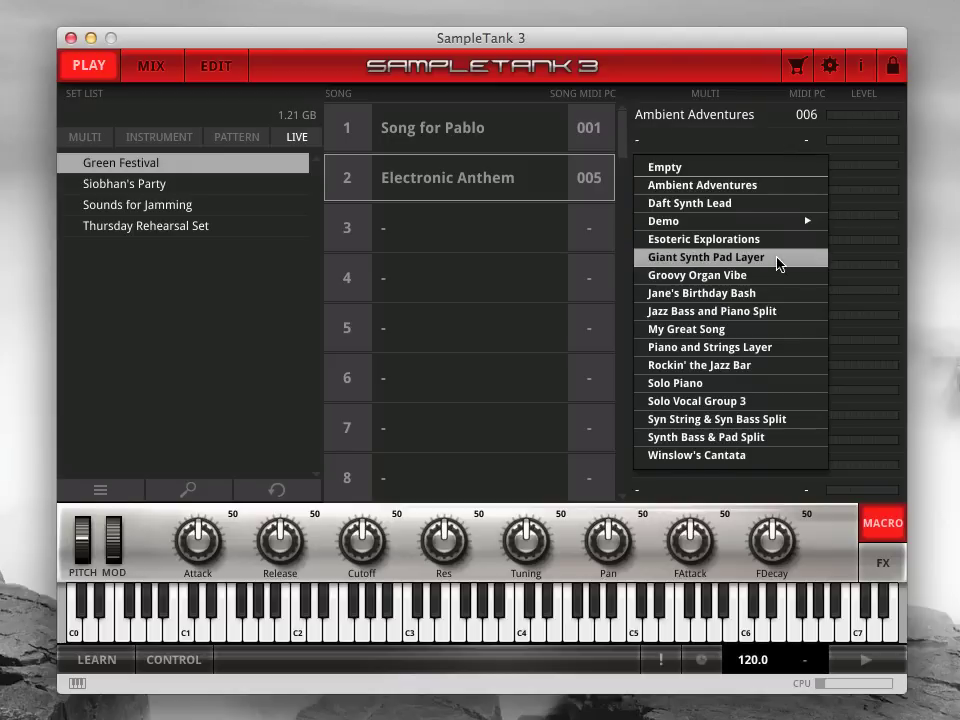
pyautogui.click(720, 258)
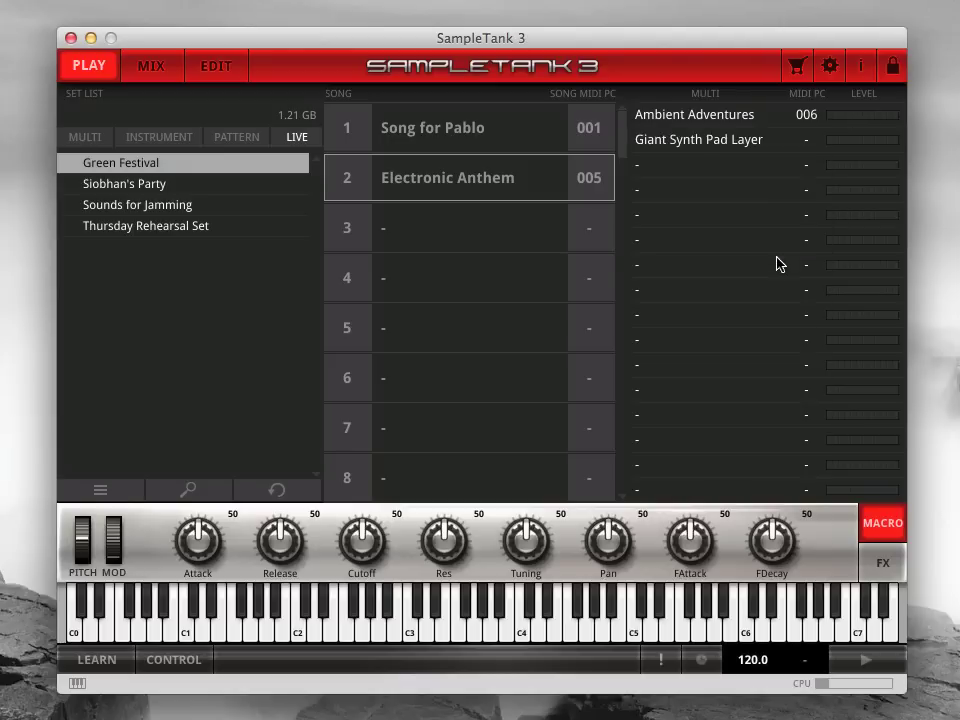
pyautogui.click(826, 143)
pyautogui.write('7')
pyautogui.press('Return')
# - Assign Synth Bass & Pad Split to the third slot with program change 008
pyautogui.click(787, 166)
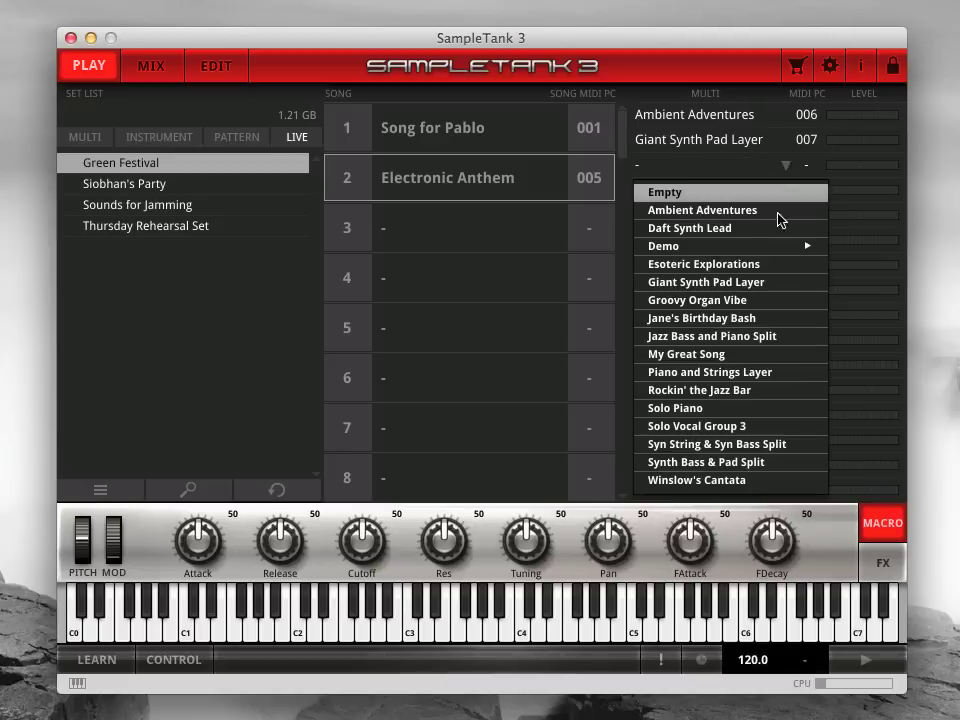
pyautogui.click(754, 462)
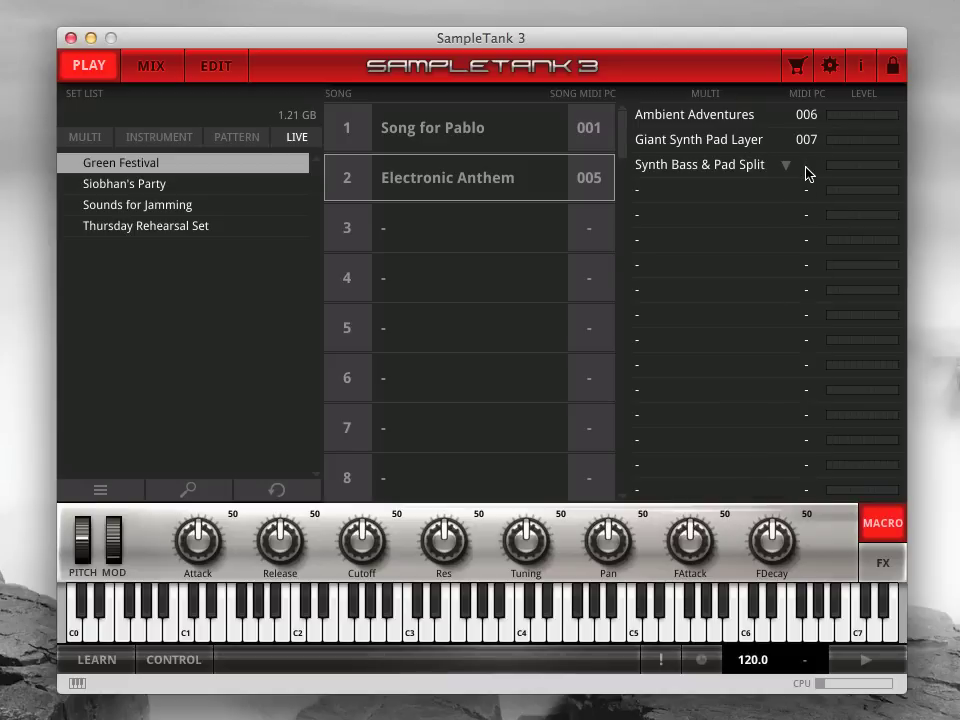
pyautogui.click(806, 167)
pyautogui.write('8')
pyautogui.press('Return')
# - Save the set as 'Friday Night Club Gig' using Save As
pyautogui.click(80, 494)
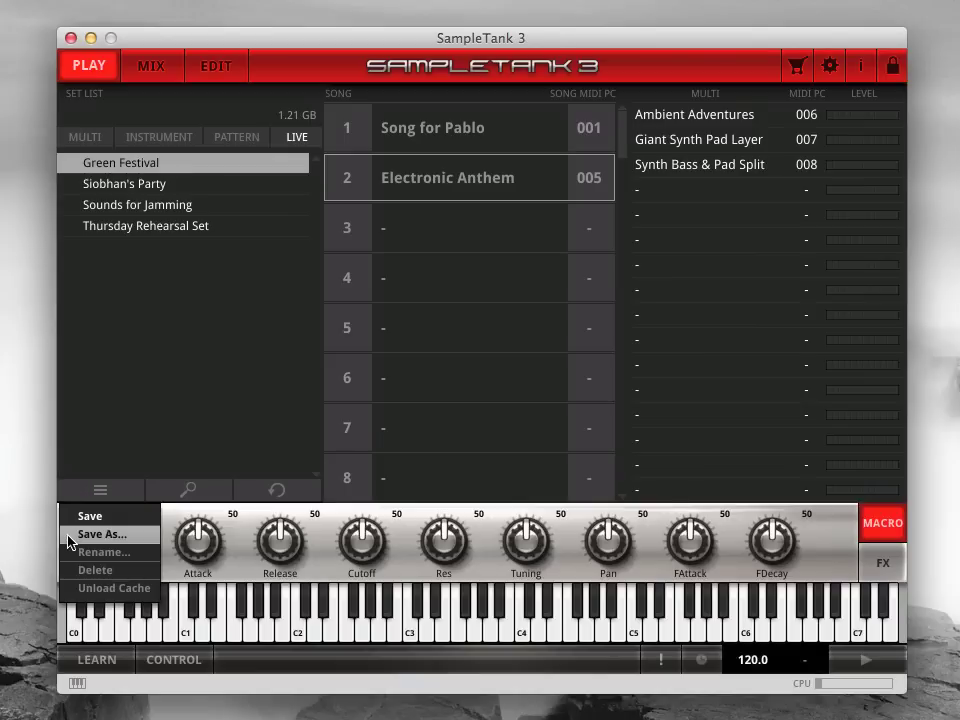
pyautogui.click(70, 537)
pyautogui.press('BackSpace')
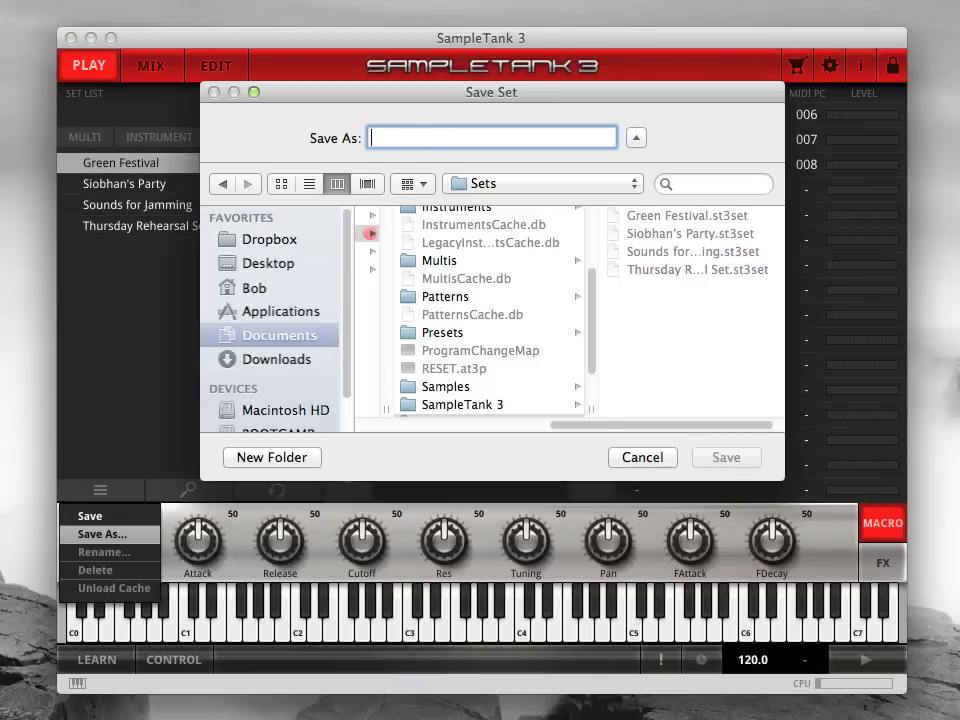
pyautogui.write('Friday Night ')
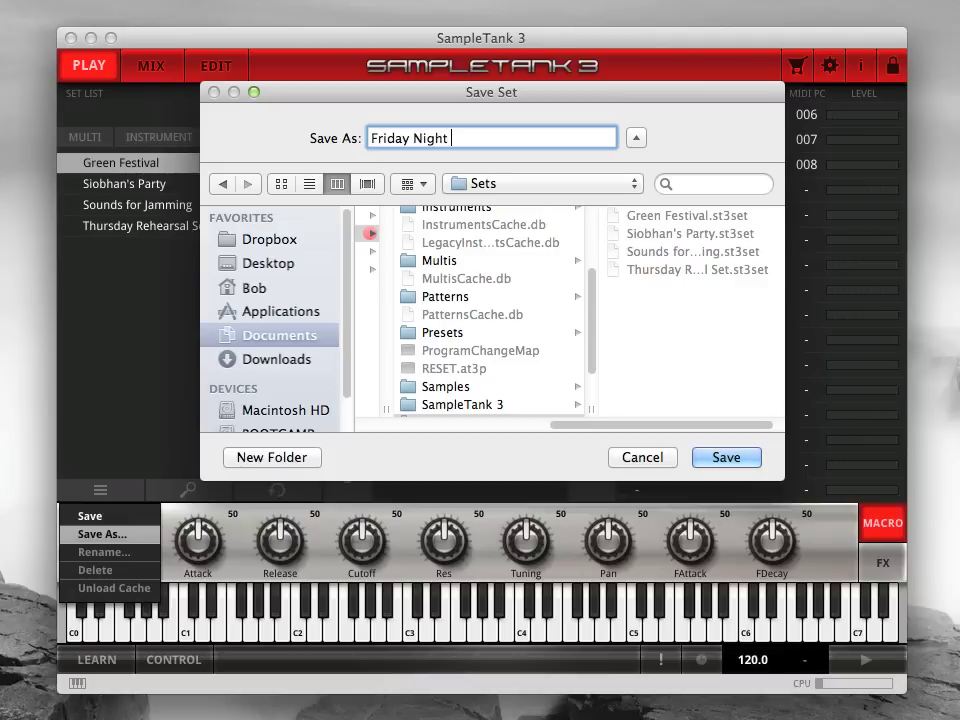
pyautogui.write('Club Gig')
pyautogui.press('Return')
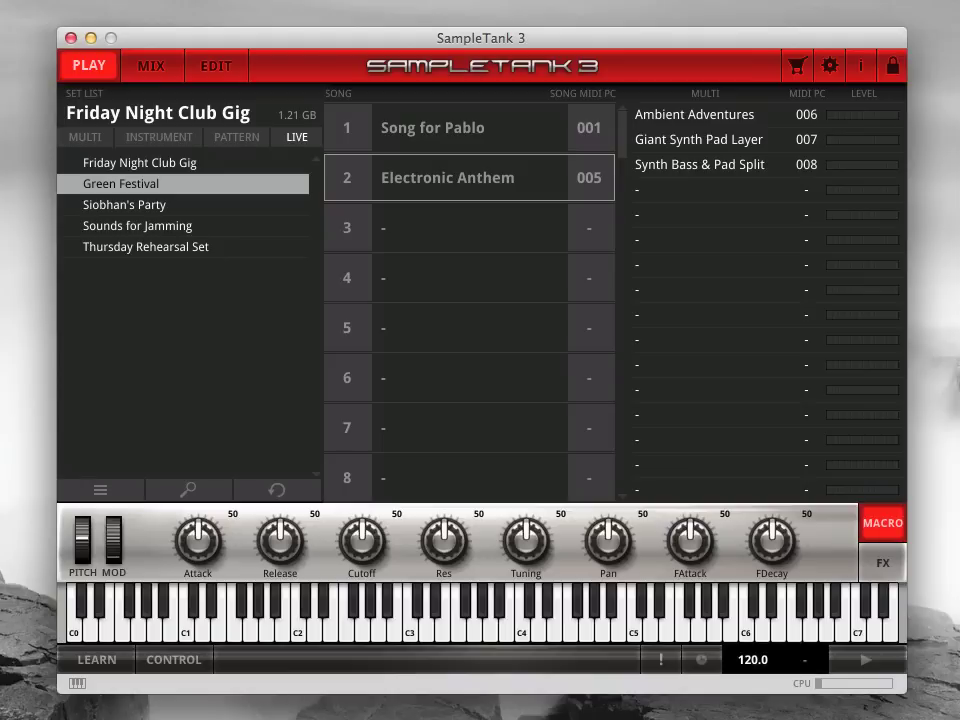